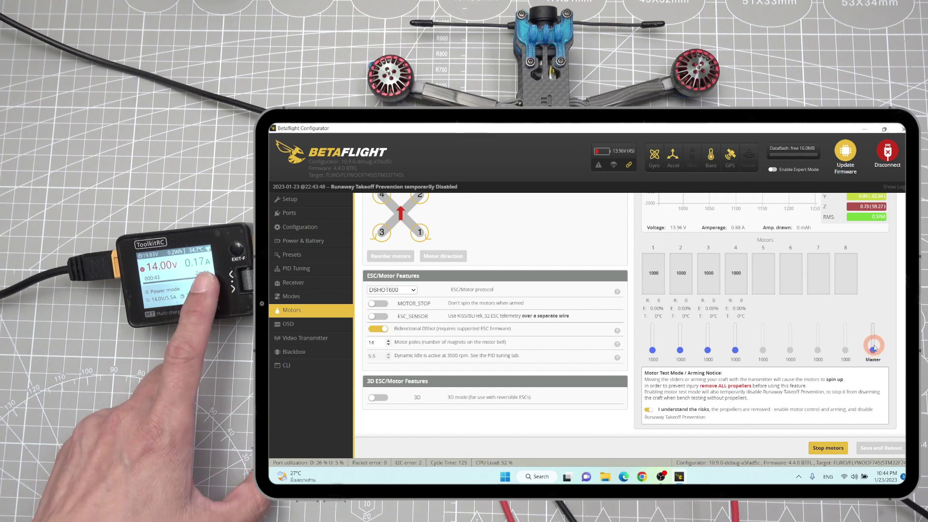
Run all four motors together at a throttle value of 1105 and open the Power & Battery settings.
drag(874, 348, 874, 349)
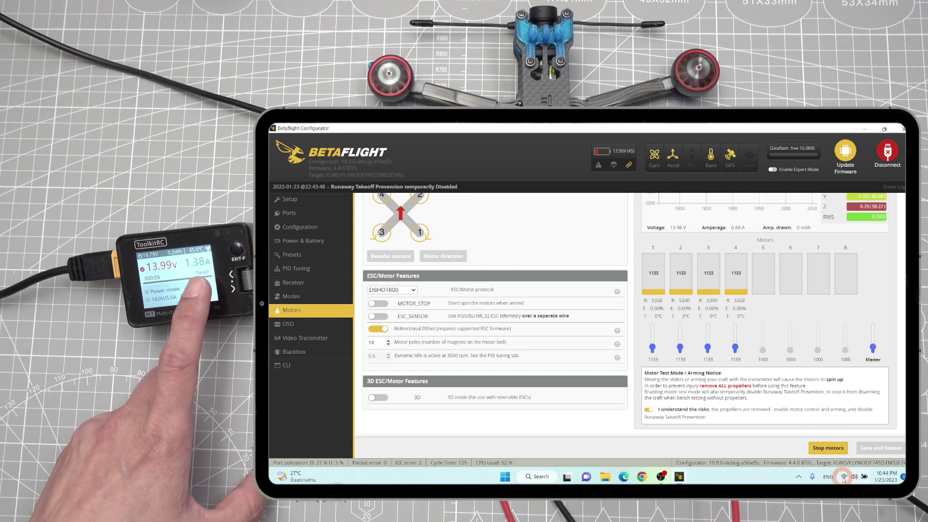
drag(873, 349, 873, 348)
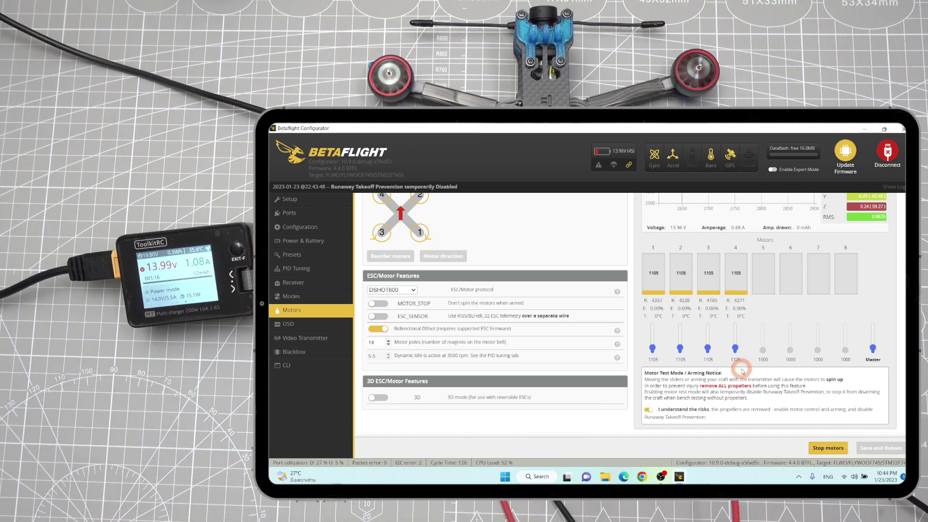
click(322, 245)
scroll(818, 336, down, 1)
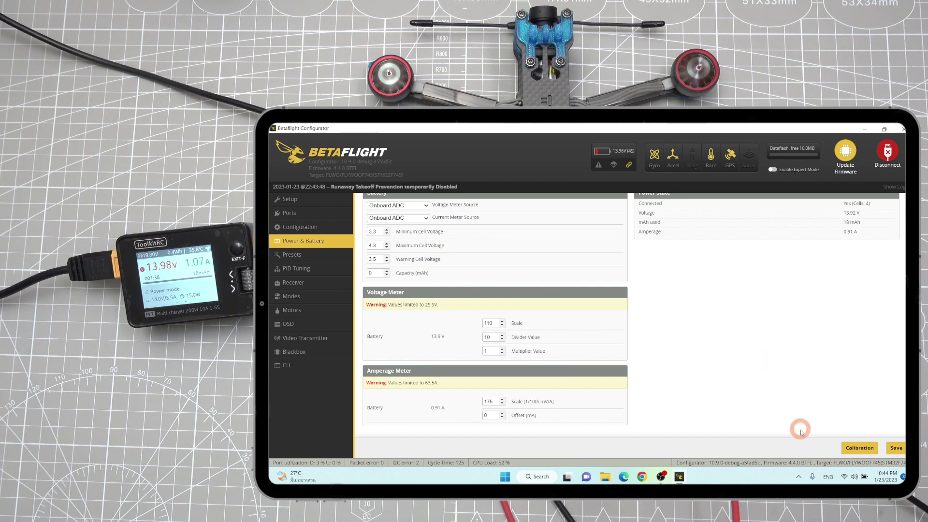
Try a calibration with a measured voltage of 14 and a measured amperage of 1.07, and discard the calculated scales.
click(861, 448)
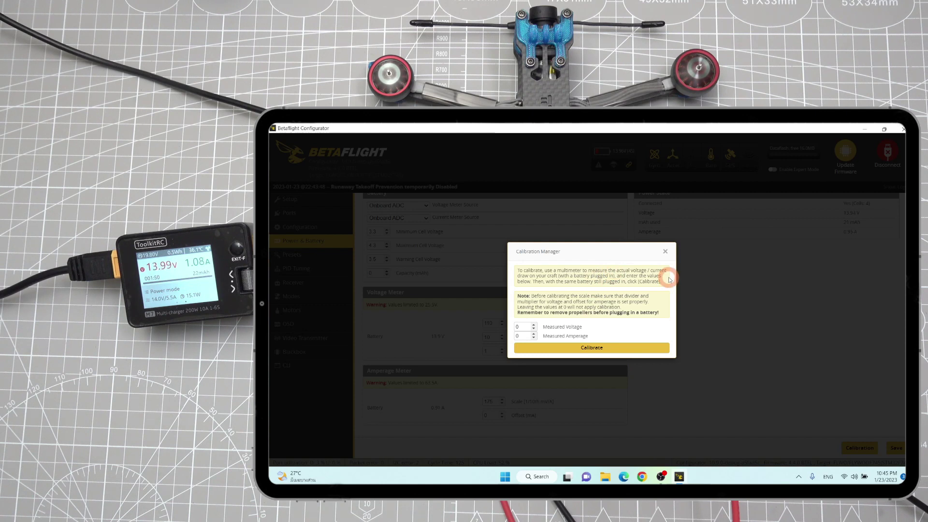
double_click(527, 327)
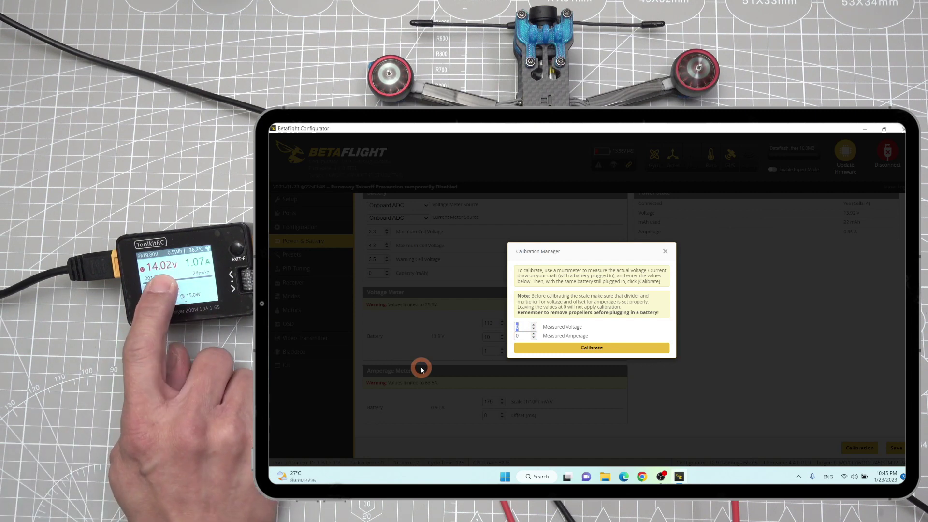
text(14)
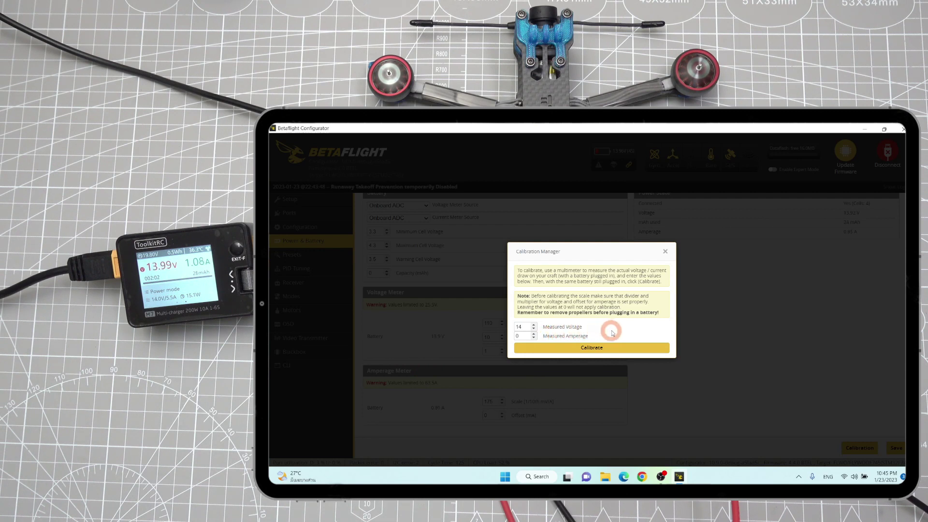
double_click(521, 336)
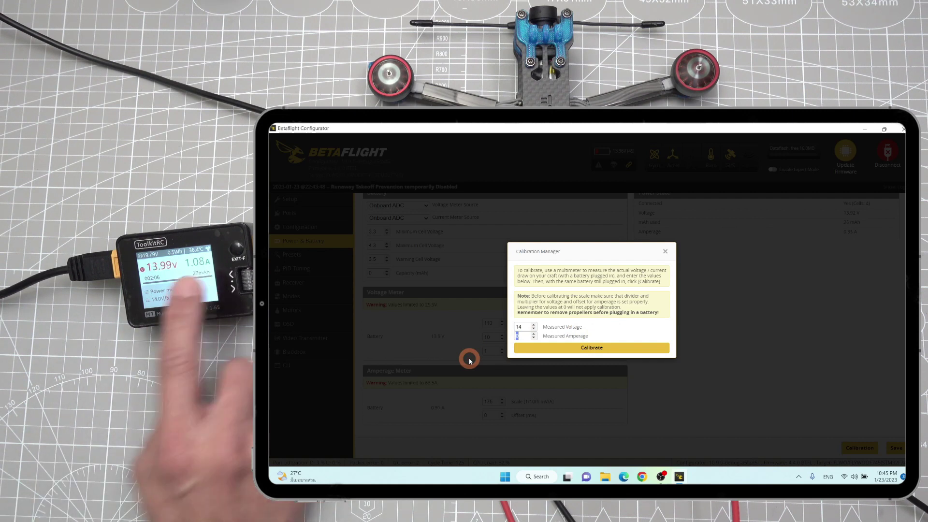
text(1.07)
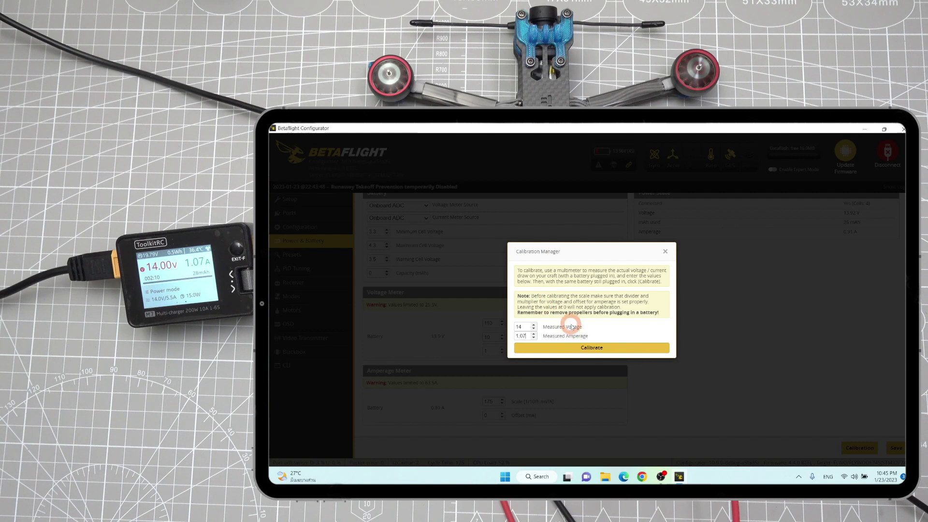
click(614, 352)
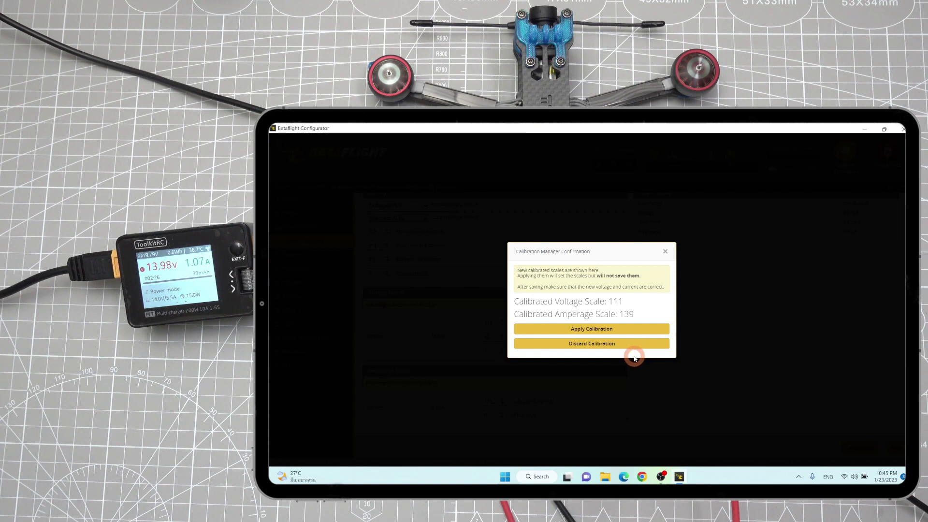
click(596, 345)
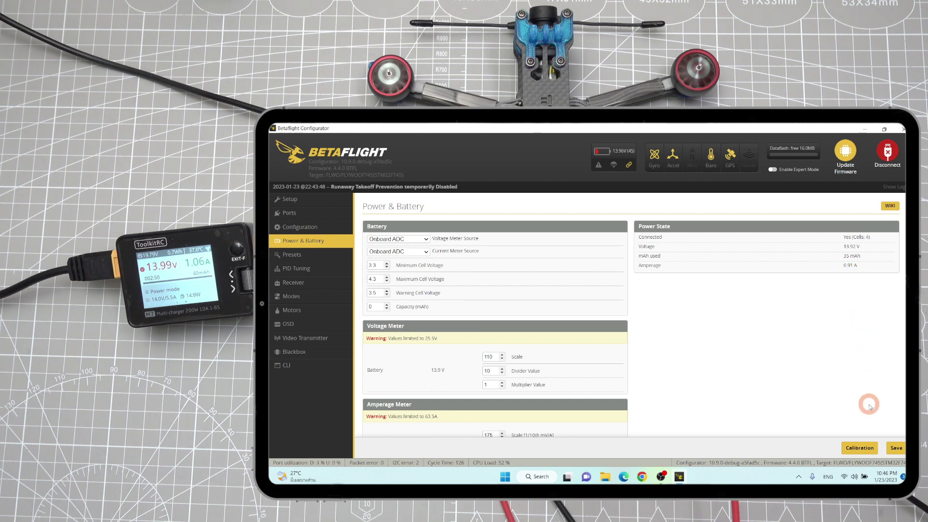
Calibrate the voltage and amperage meters with measured values of 14 V and 1.07 A, apply the calibration and save it.
click(859, 449)
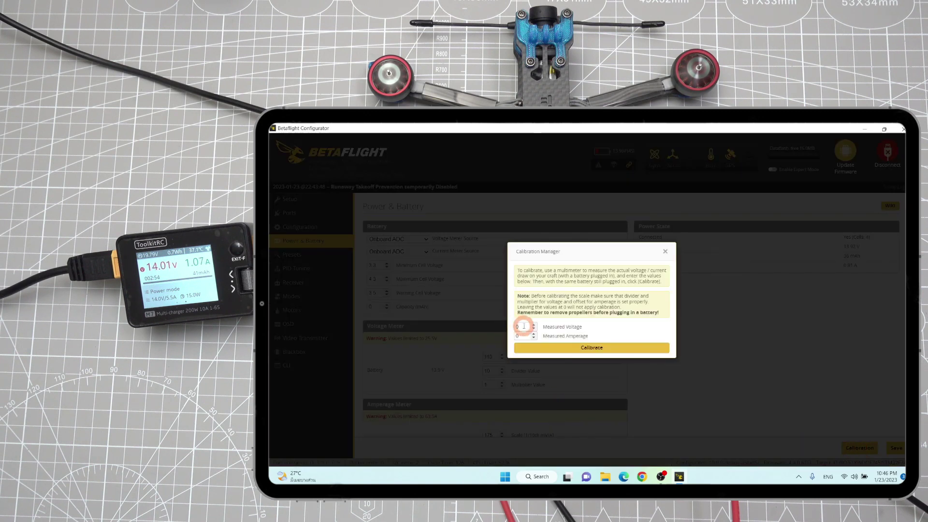
double_click(523, 326)
text(14)
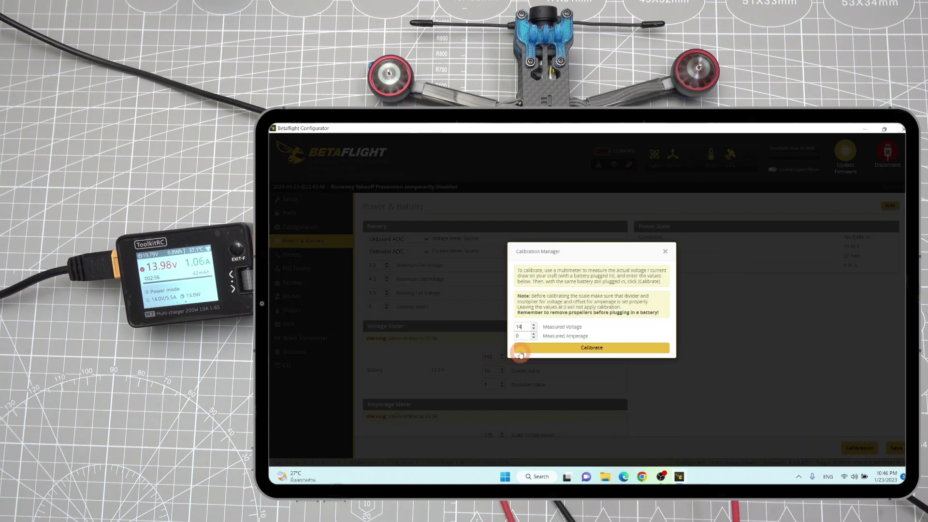
double_click(513, 339)
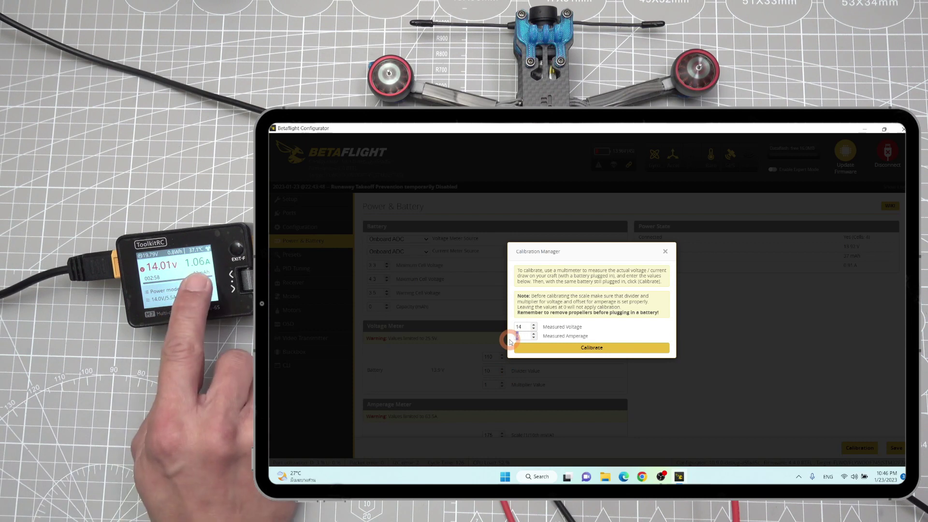
text(1.07)
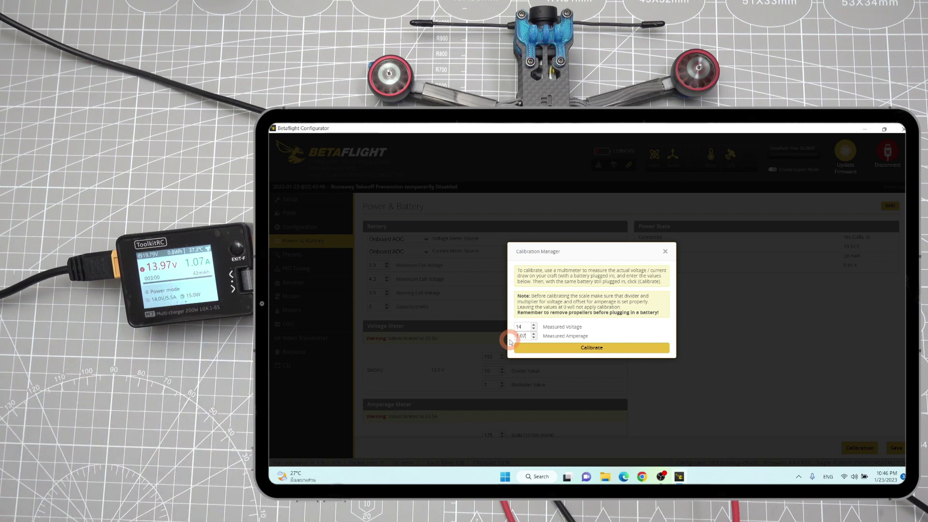
click(601, 348)
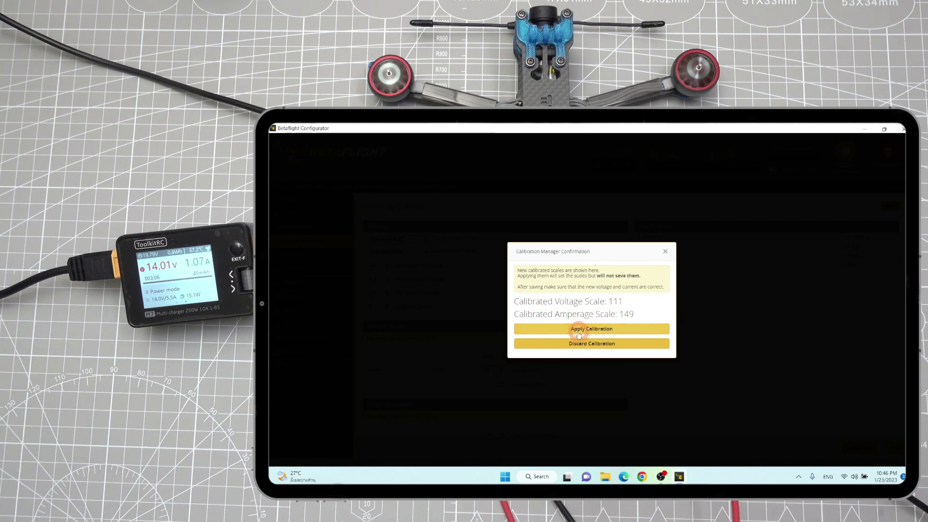
click(620, 331)
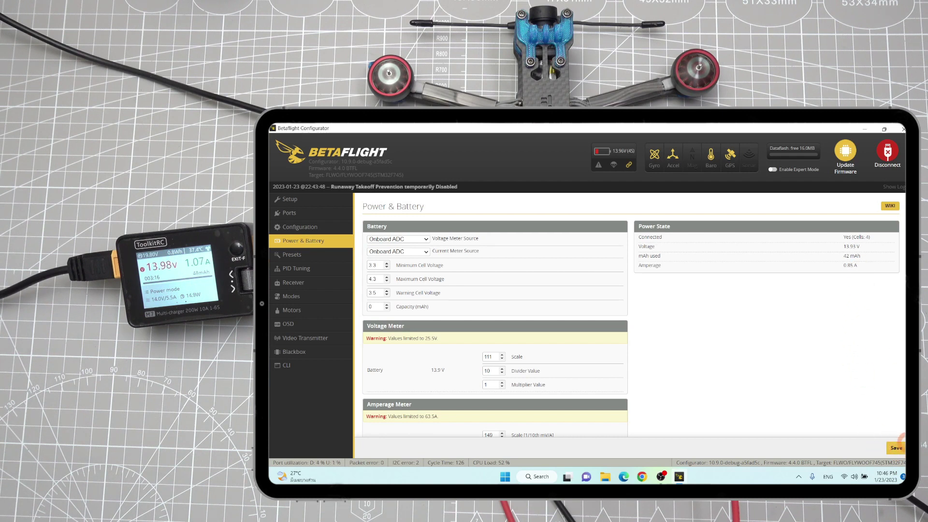
click(897, 449)
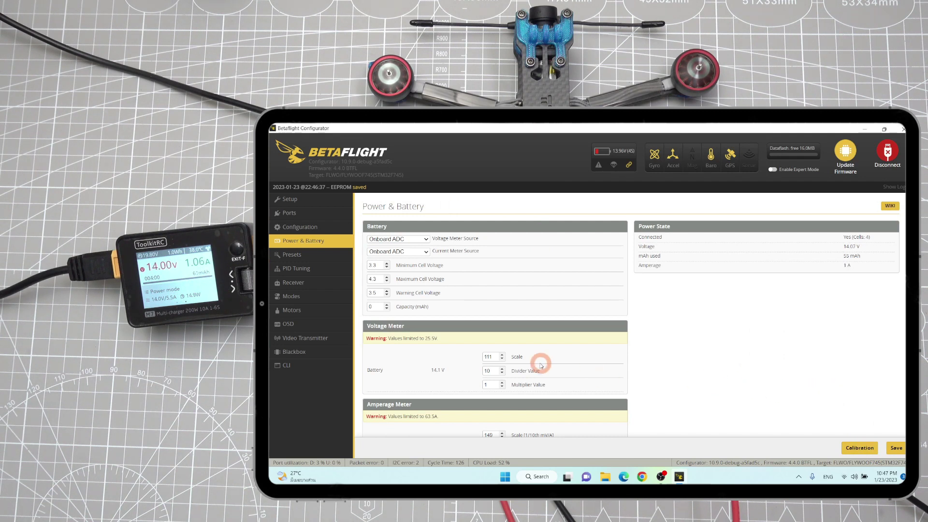
Lower the master motor throttle to 1000 and disable motor test mode.
click(329, 310)
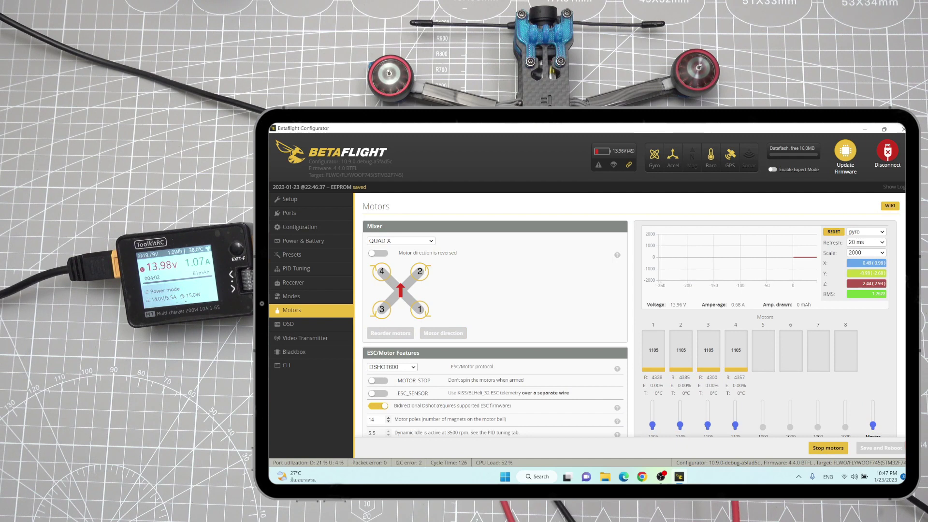
scroll(764, 338, down, 2)
click(790, 415)
drag(873, 349, 878, 337)
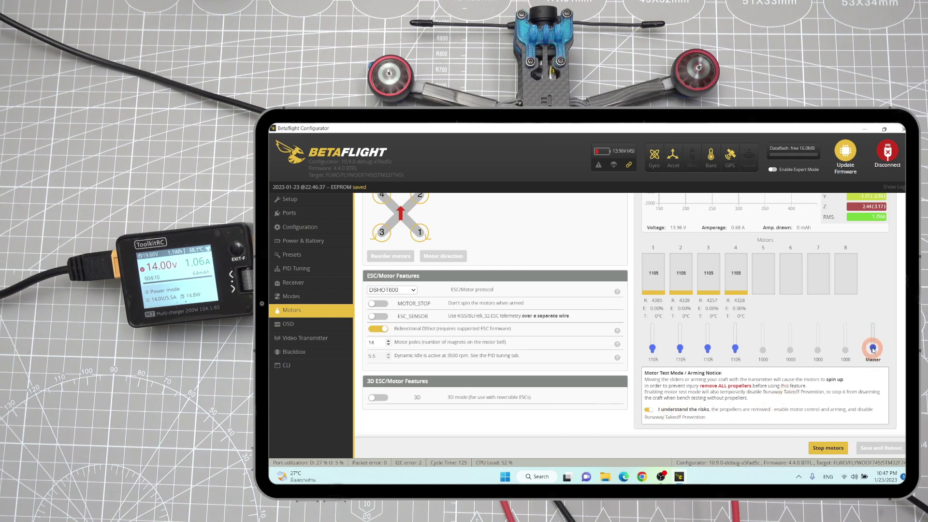
drag(873, 349, 873, 351)
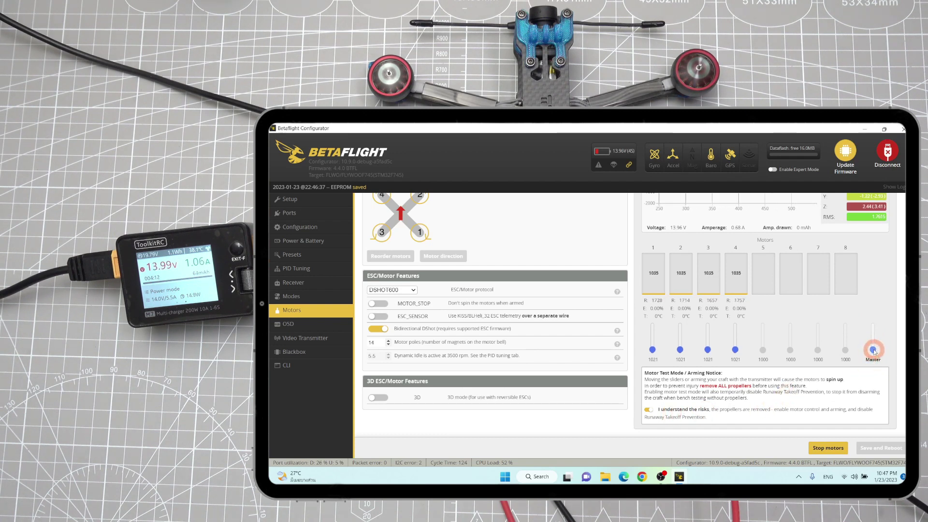
click(715, 401)
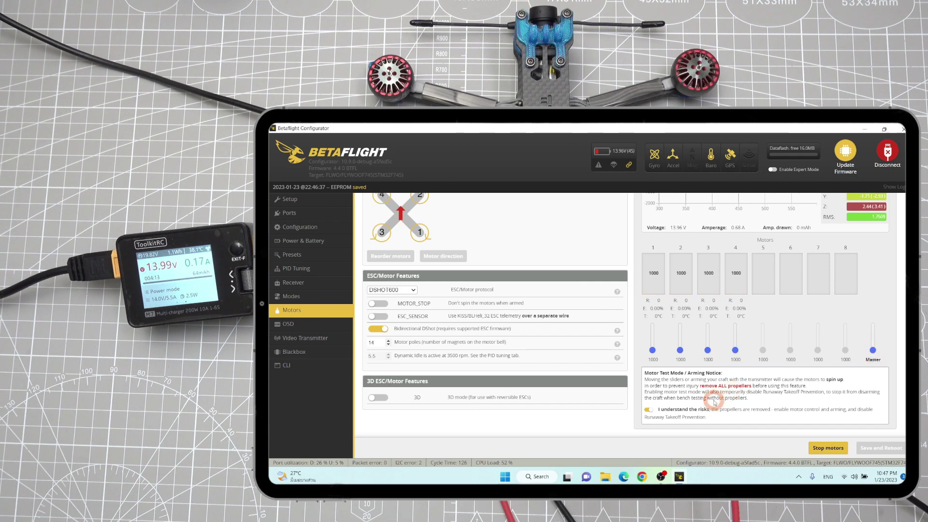
click(652, 411)
click(712, 425)
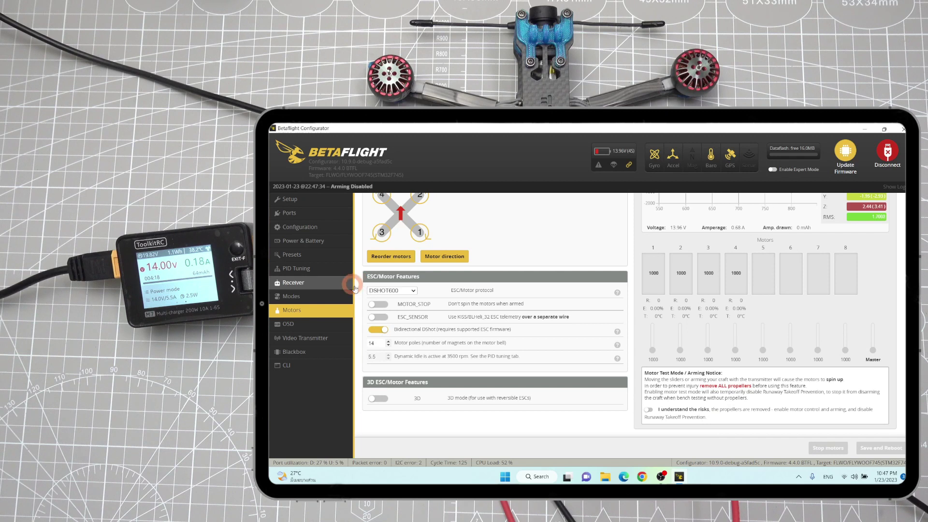
Check the battery voltage and amperage readings in the Power & Battery settings with the motors stopped.
click(319, 241)
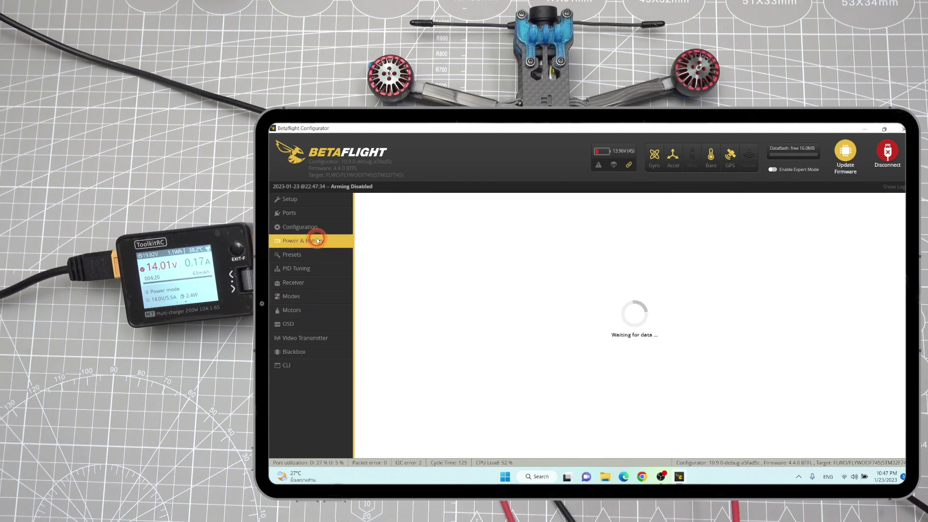
scroll(835, 423, down, 1)
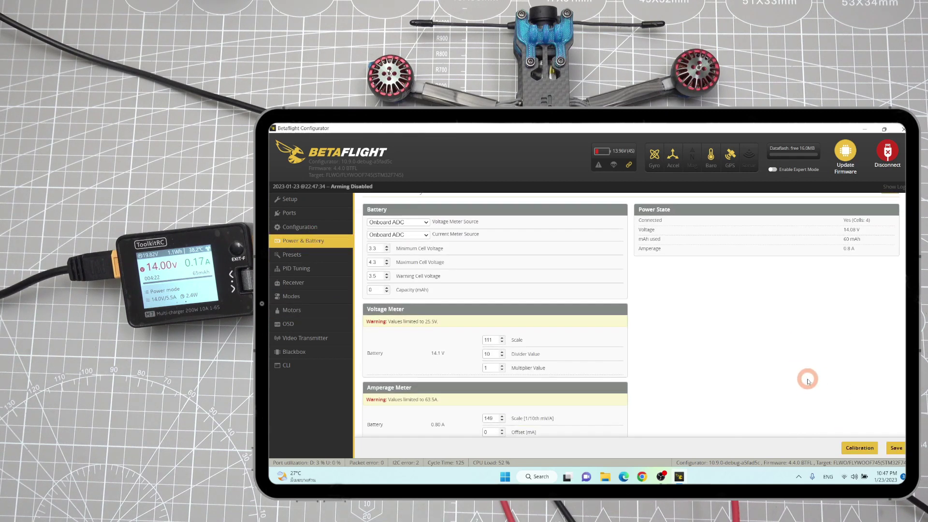
scroll(826, 377, up, 1)
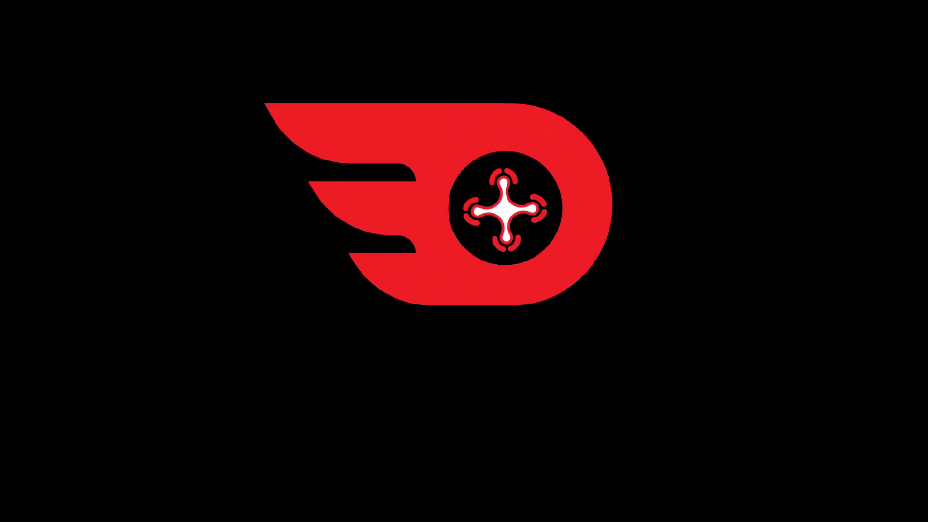